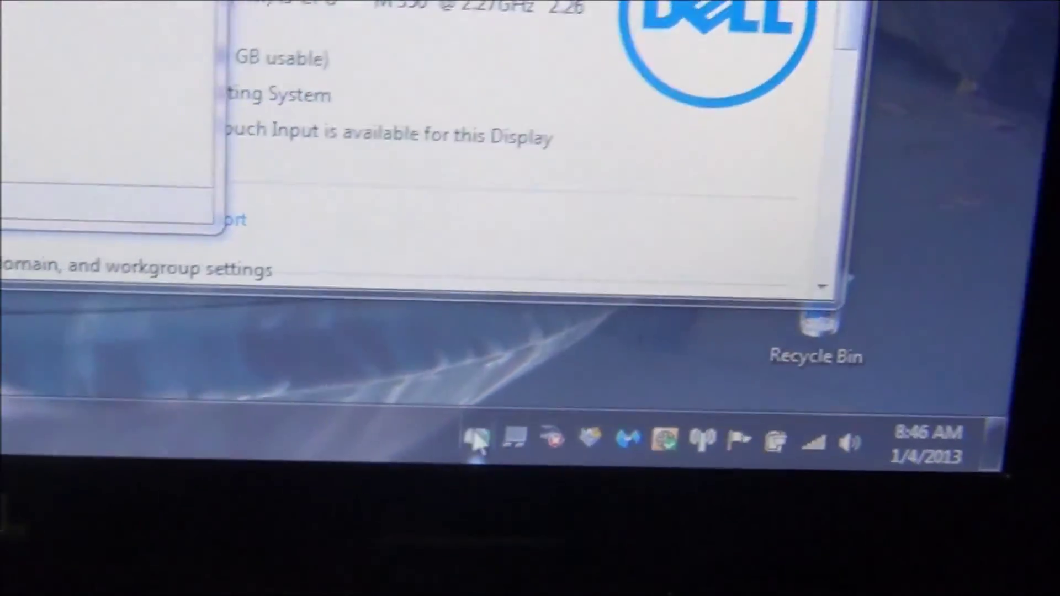
# Open the Intel Rapid Storage Technology status window from its tray icon
pyautogui.doubleClick(448, 485)
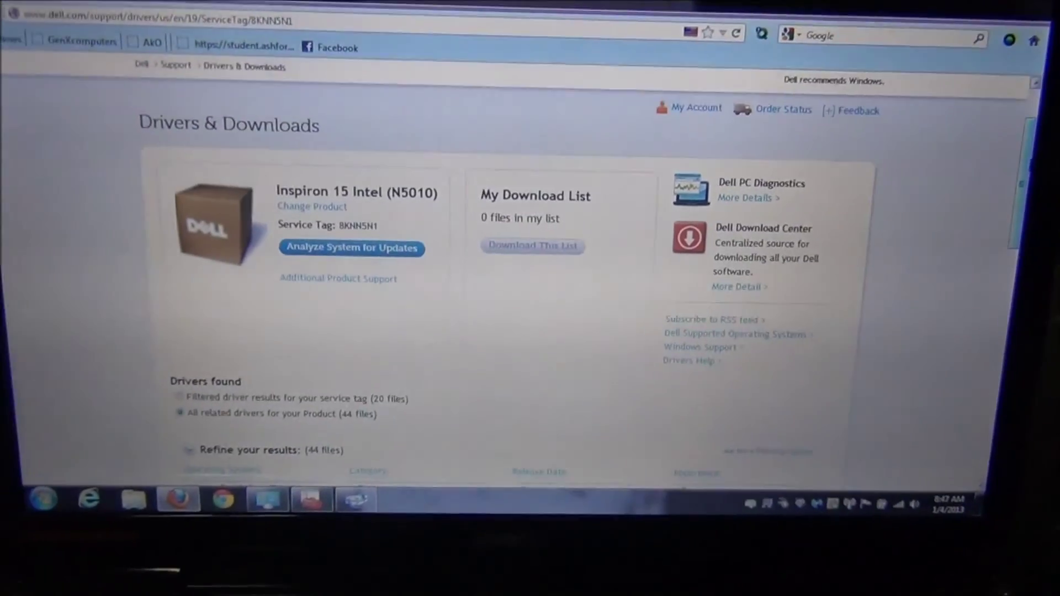
pyautogui.scroll(-3, 530, 298)
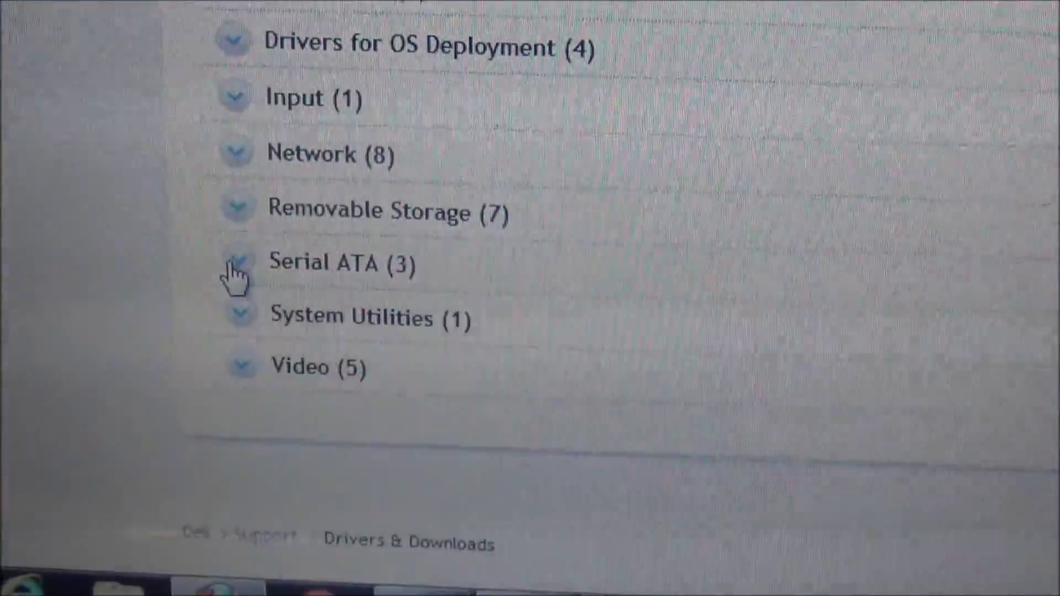
# Expand the Serial ATA (3) category to show the two Seagate firmware updates and the Intel RST driver
pyautogui.click(109, 248)
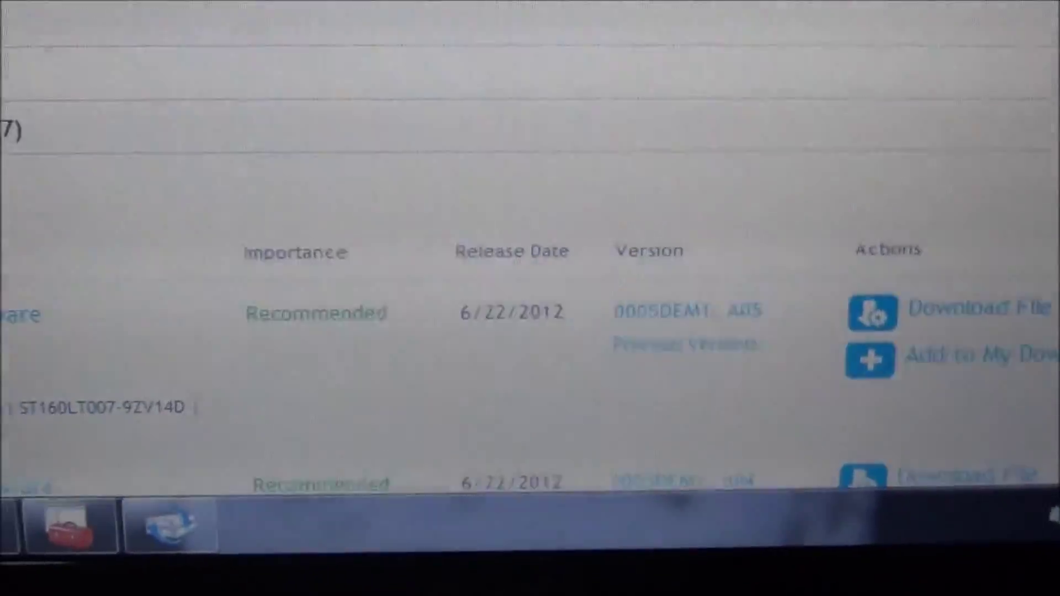
pyautogui.scroll(-3, 530, 299)
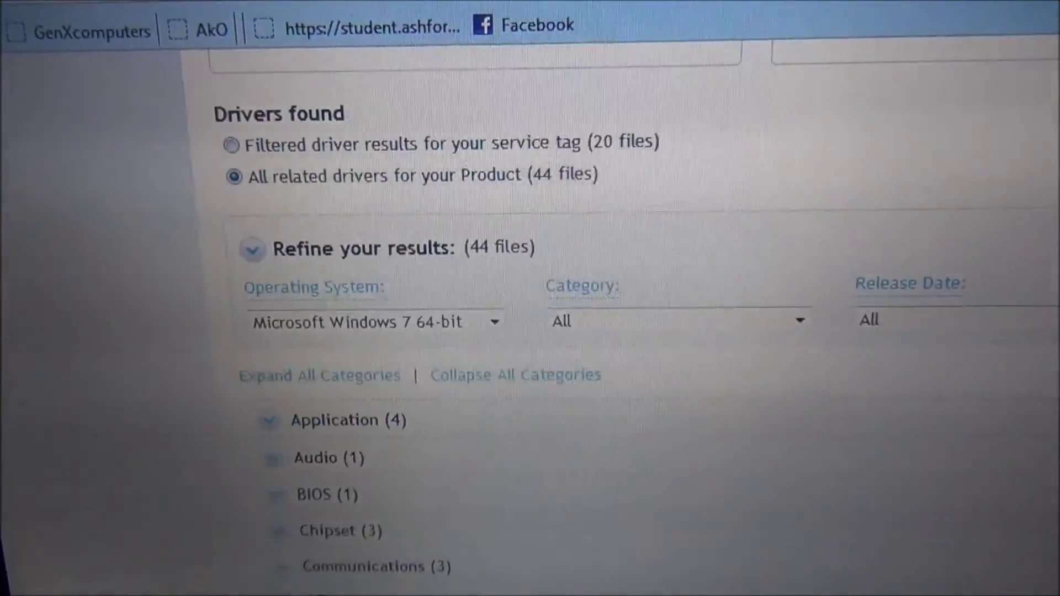
# Switch the list to 'All related drivers for your Product' to show all 44 drivers
pyautogui.click(243, 196)
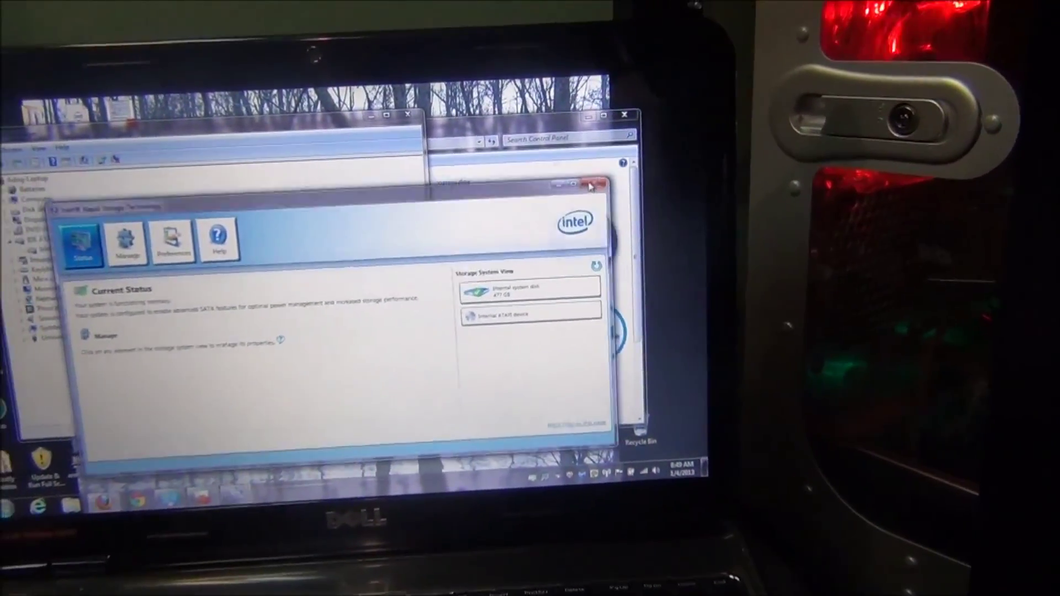
# Close the Intel Rapid Storage Technology window and Device Manager
pyautogui.click(567, 172)
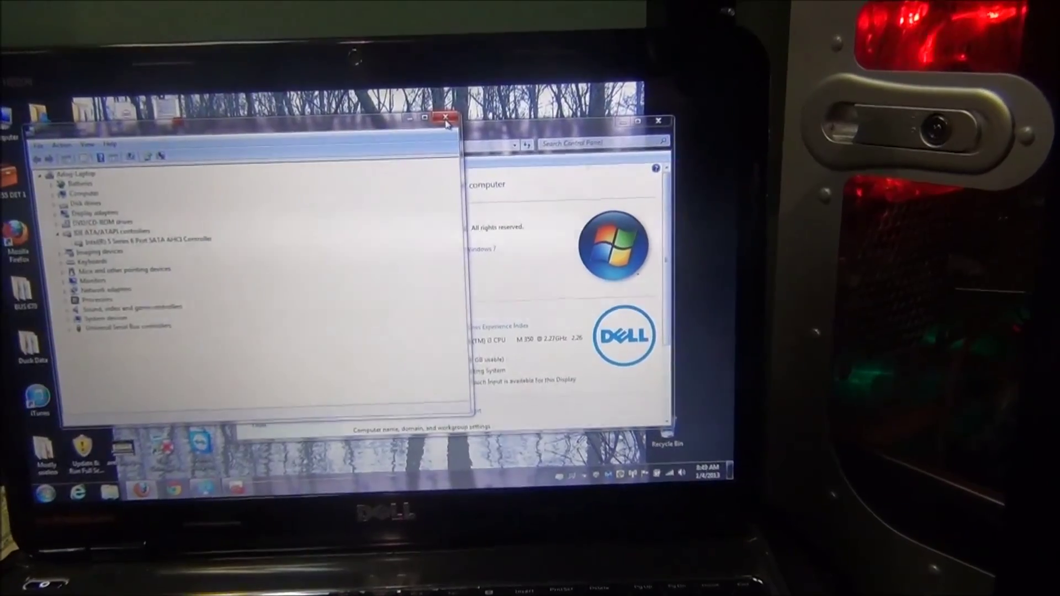
pyautogui.click(444, 127)
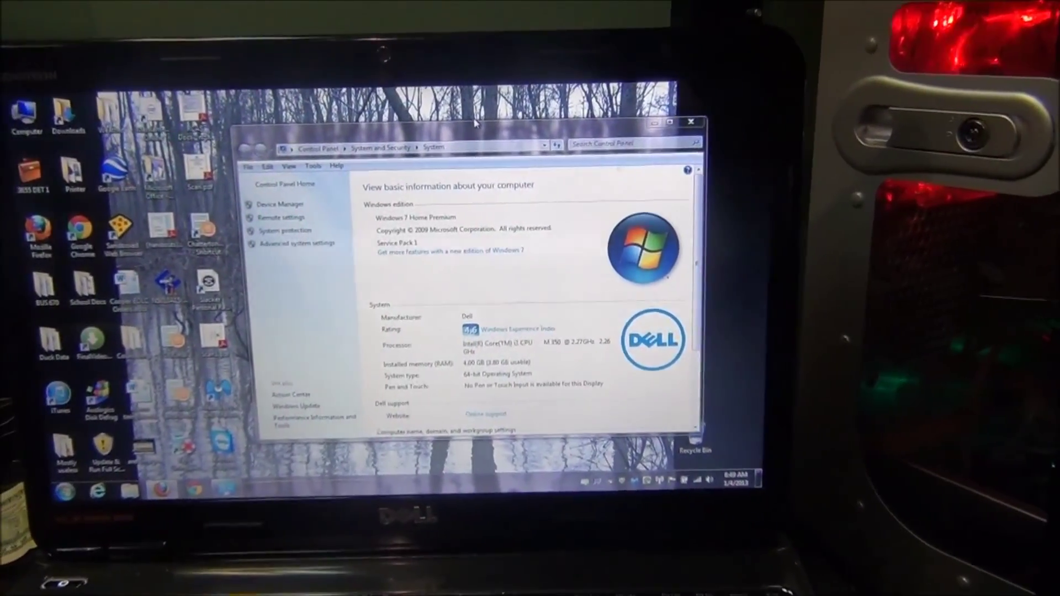